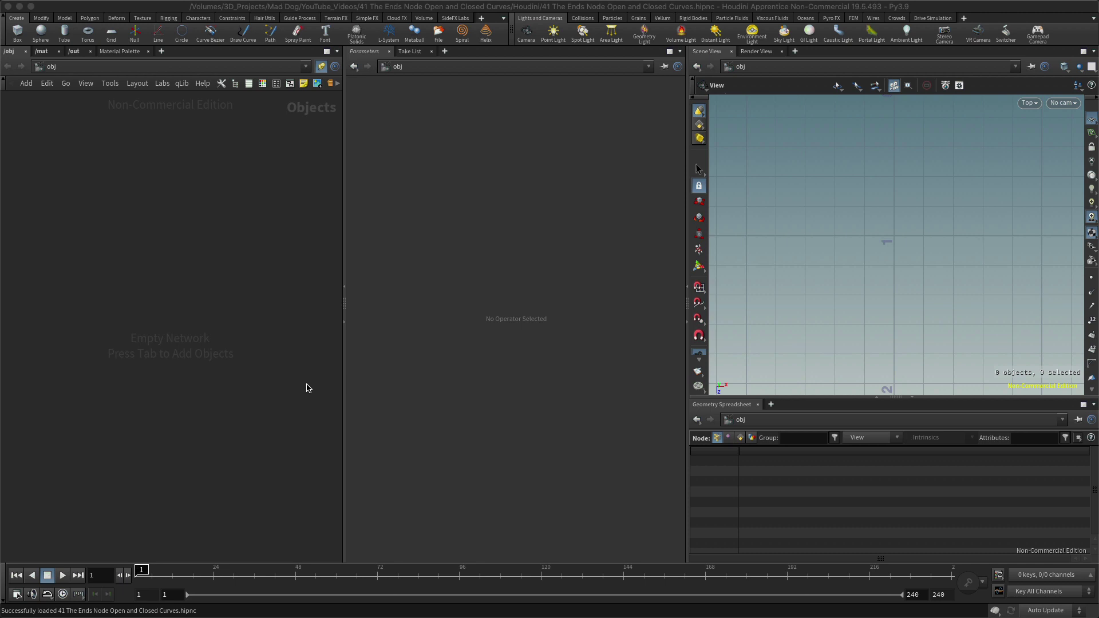
Step: Create a Geometry object, geo1, in the network and go inside it
click(167, 272)
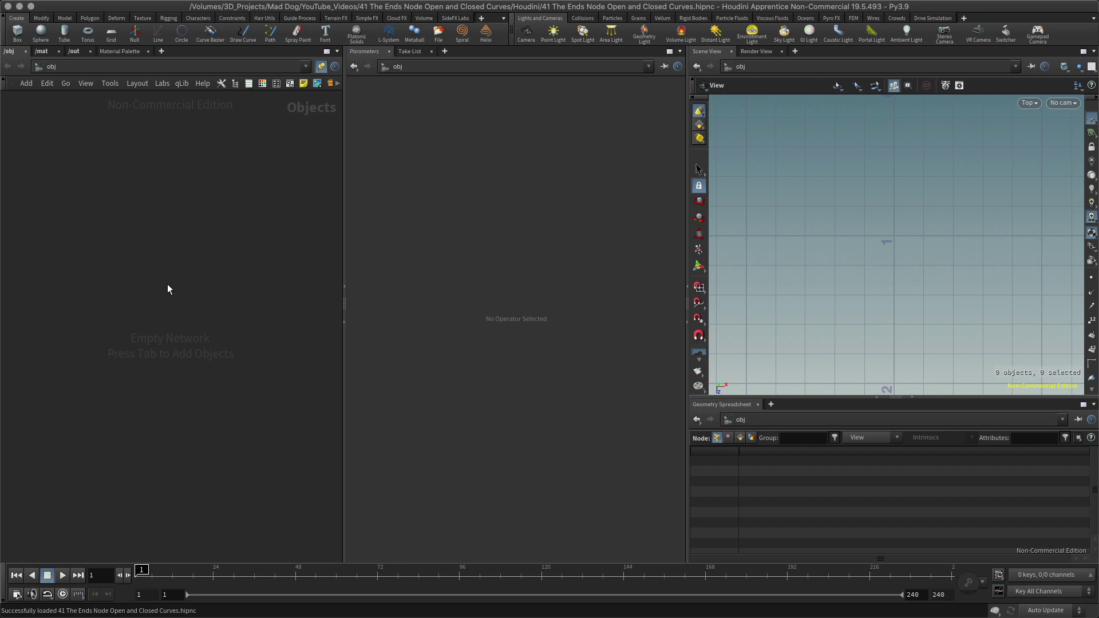
key(Tab)
text(geo)
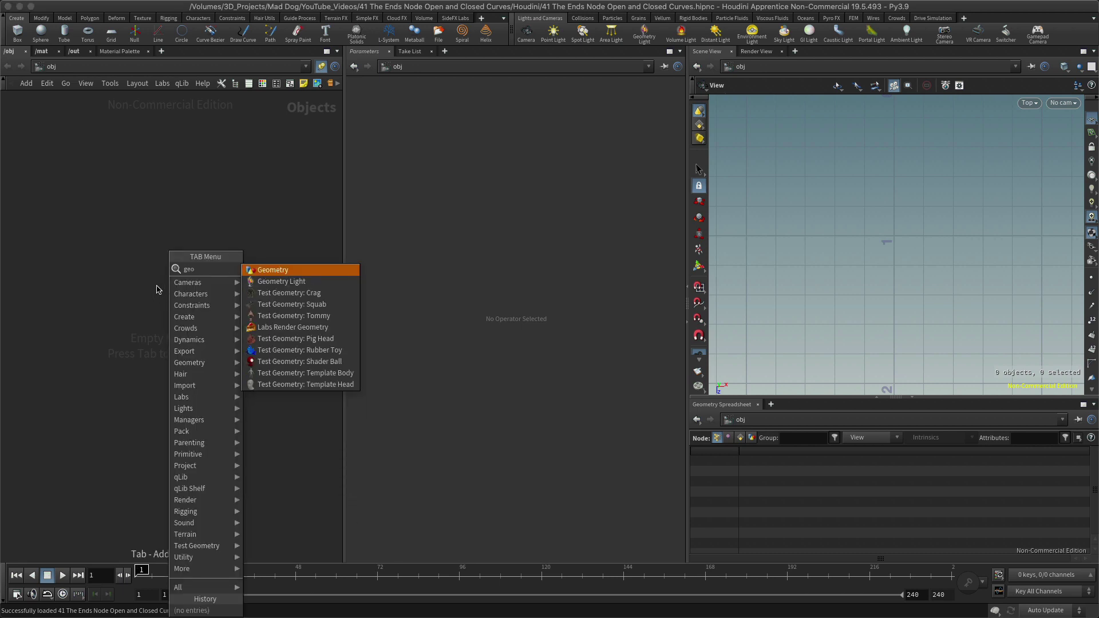
click(285, 272)
click(164, 284)
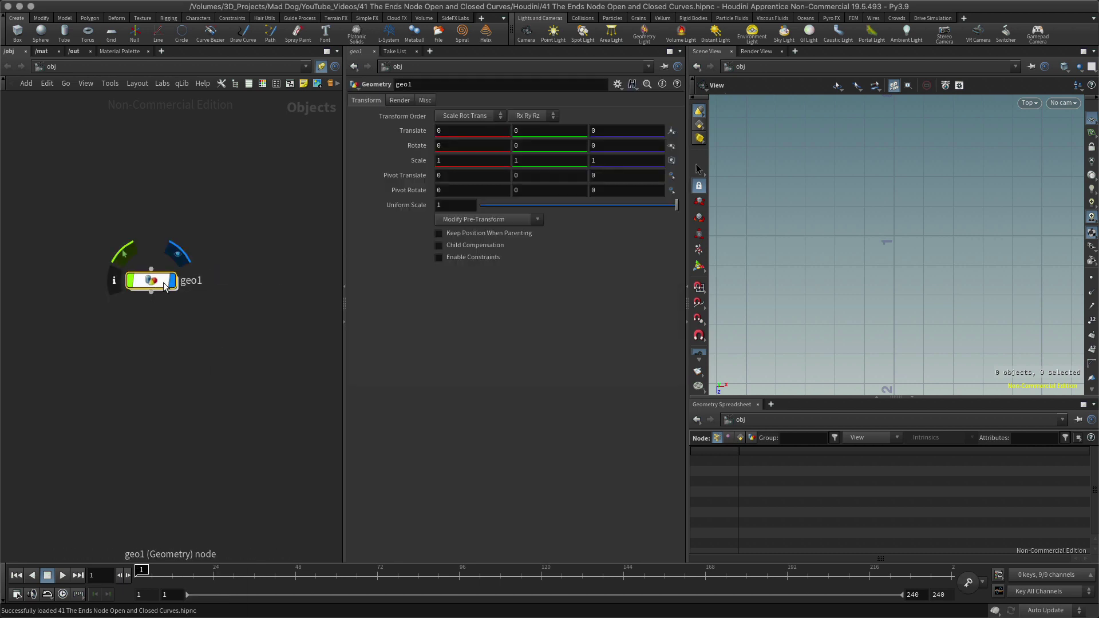
double_click(163, 285)
Step: Add a Curve node, curve1, inside geo1
key(Tab)
text(c)
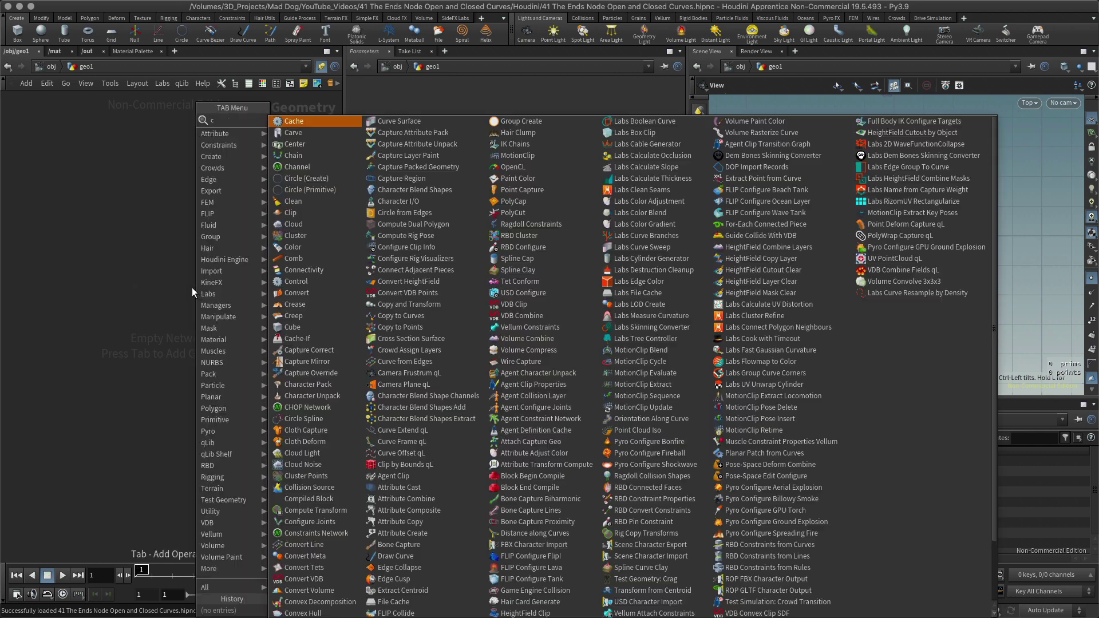
text(urve)
key(Down)
key(Down)
key(Return)
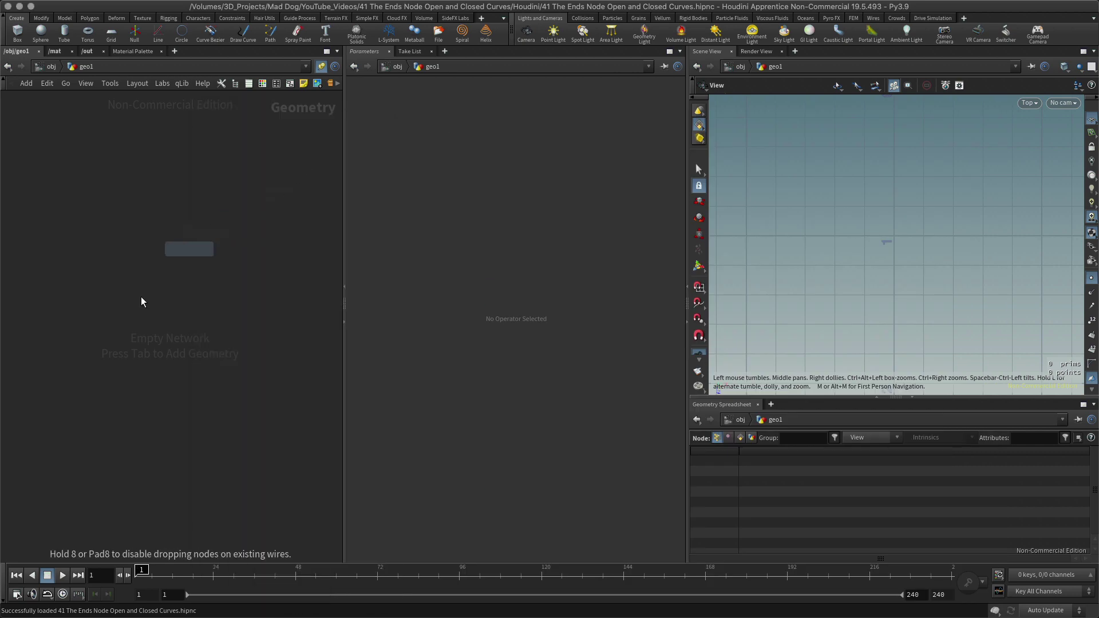
click(173, 318)
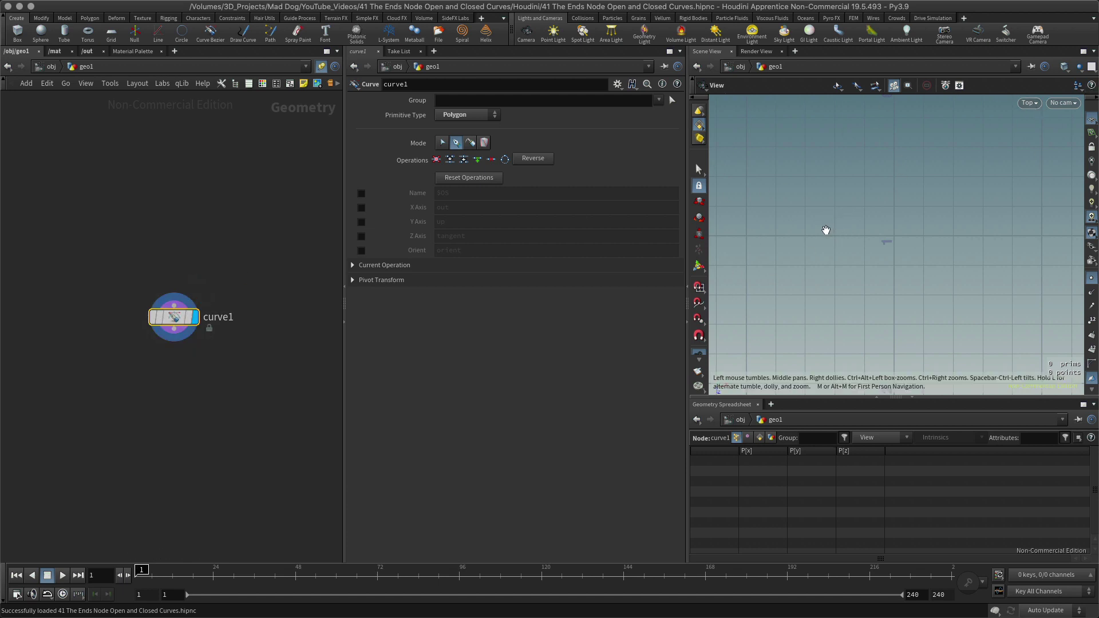
Step: Draw six corner points with curve1 in the top view, closing at the first point
key(Return)
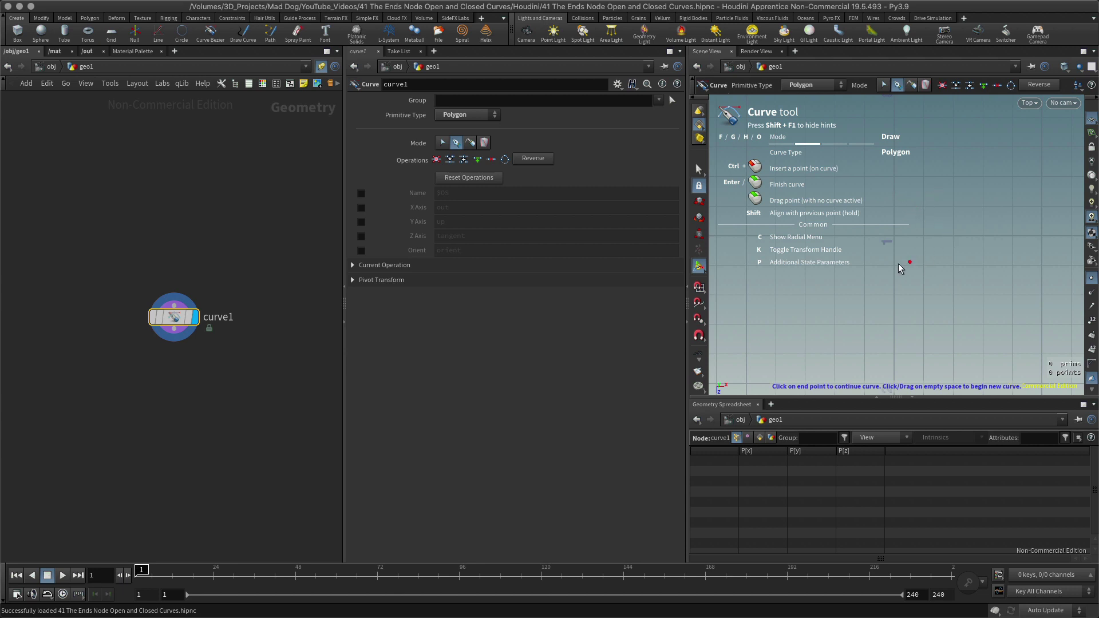
drag(888, 257, 948, 243)
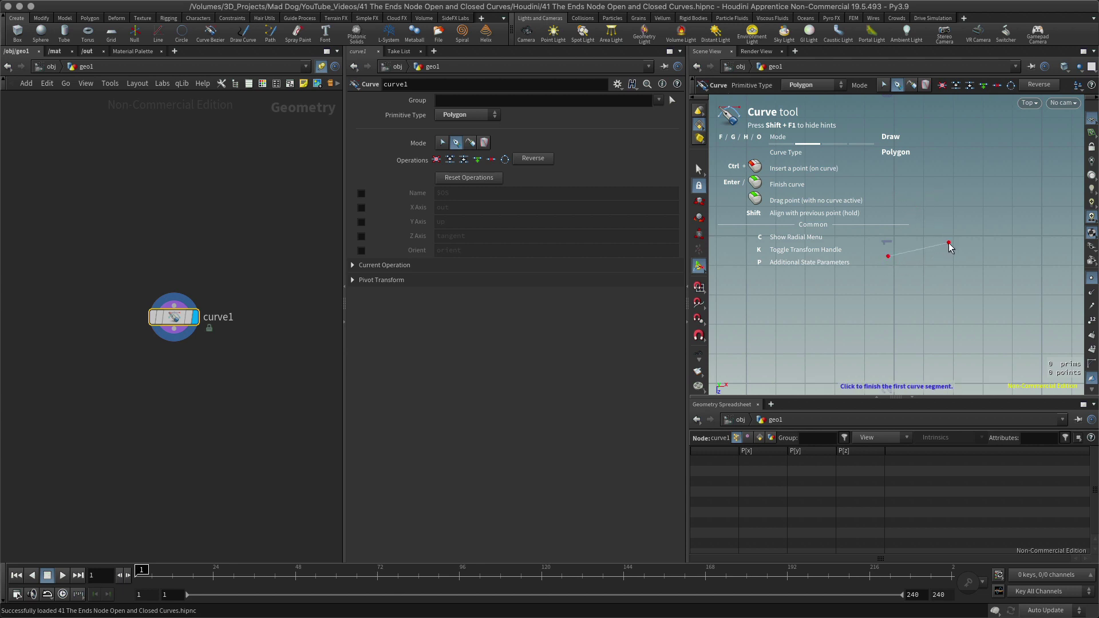
click(1014, 280)
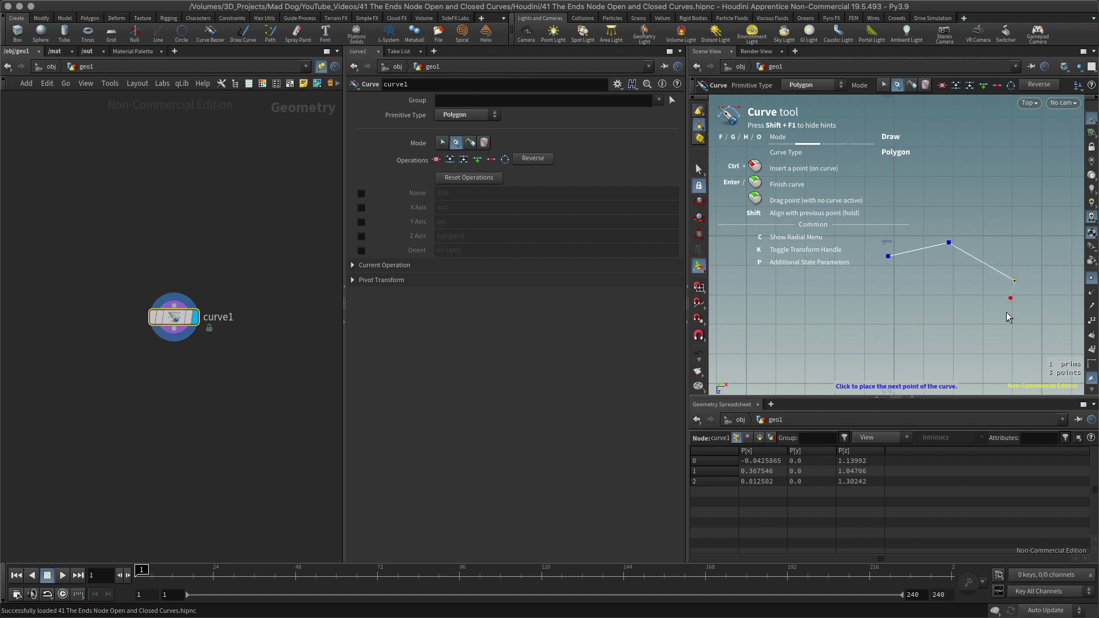
click(971, 329)
click(889, 333)
click(838, 294)
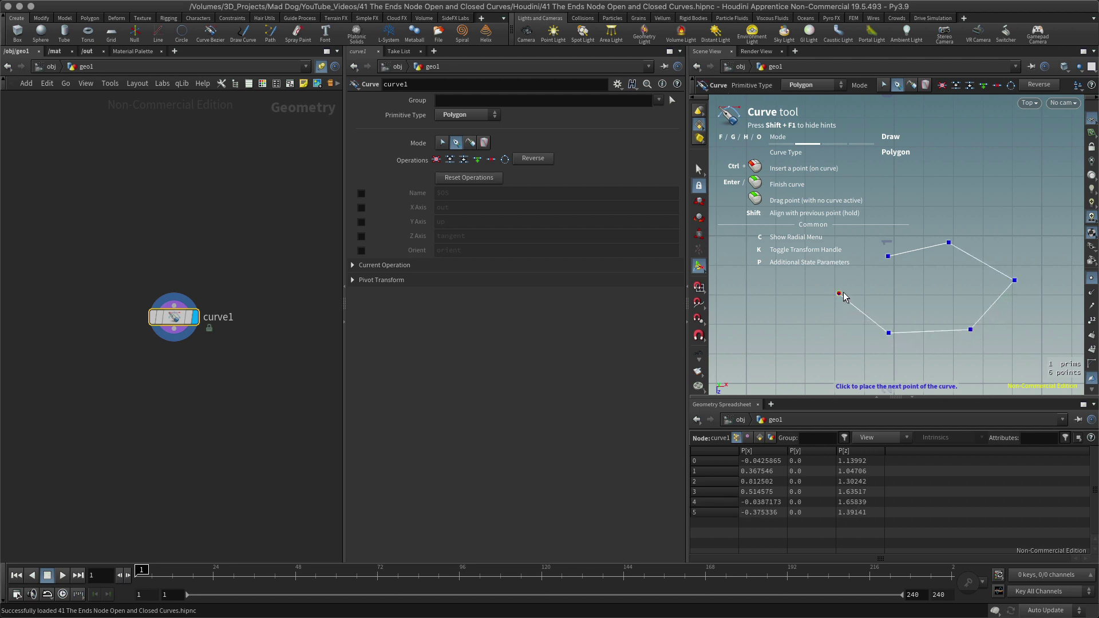
click(889, 259)
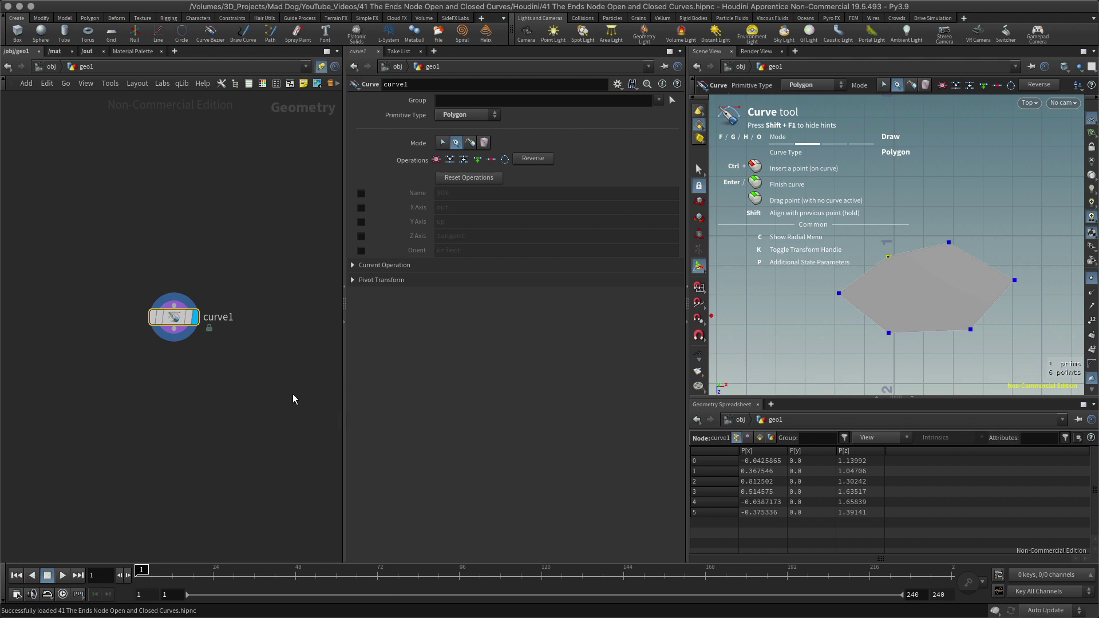
Step: Place an Ends node, ends1, below curve1, wire curve1 into it, and display it
key(Escape)
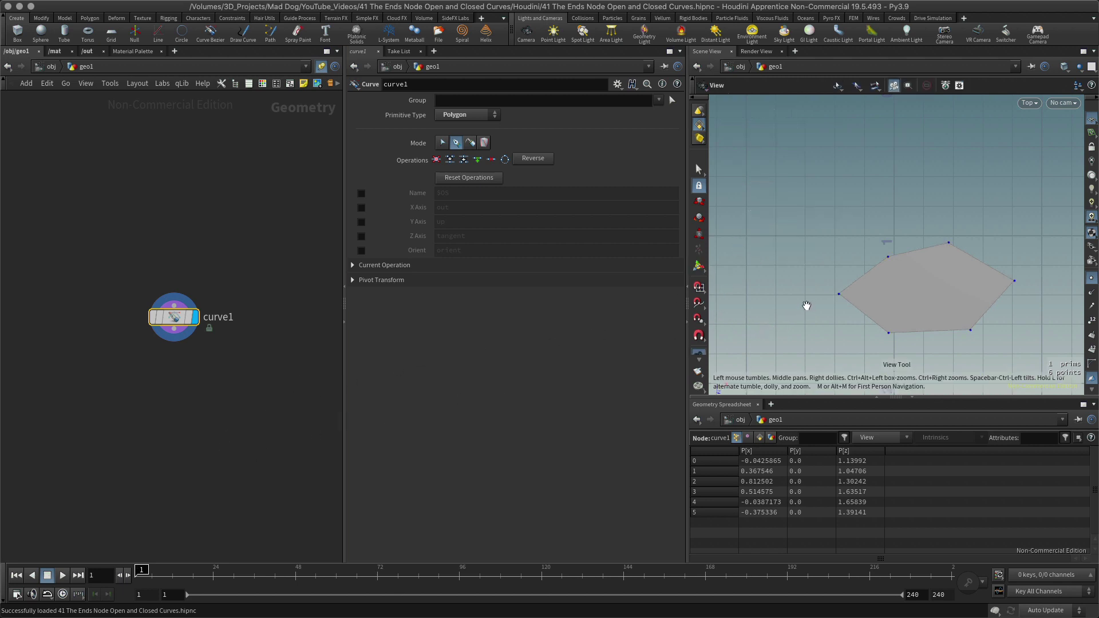
click(188, 380)
key(Tab)
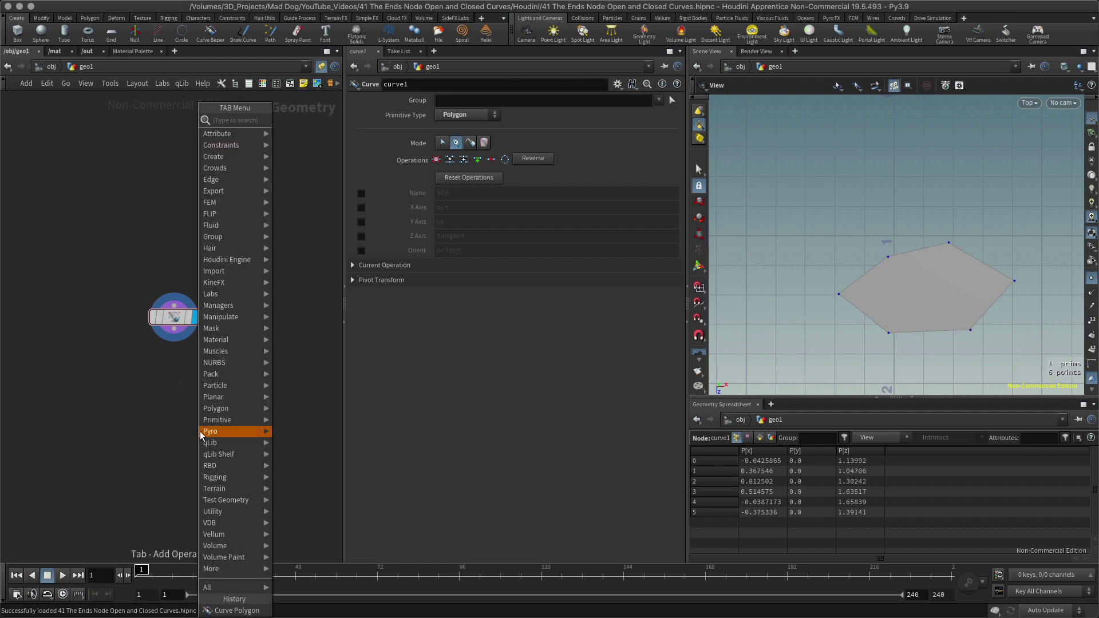
text(e)
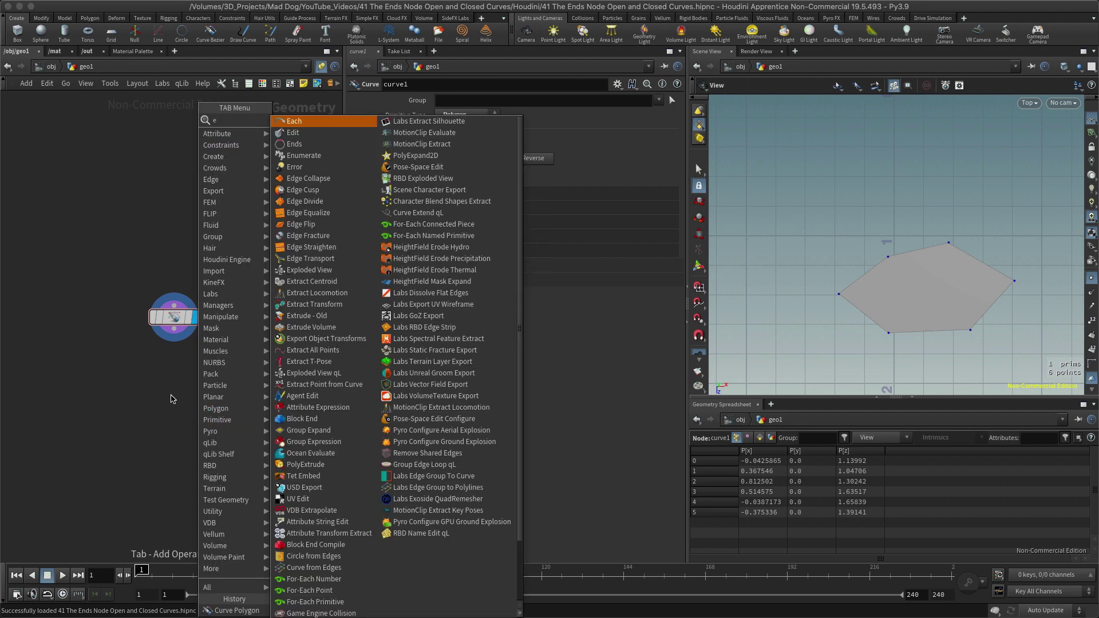
text(n)
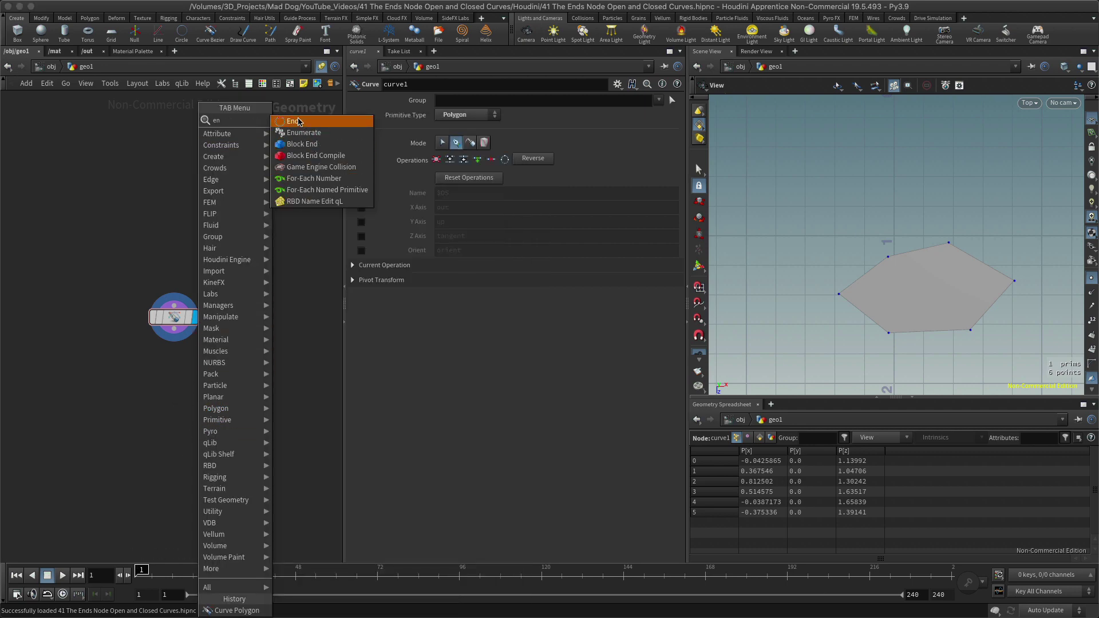
click(296, 122)
click(178, 396)
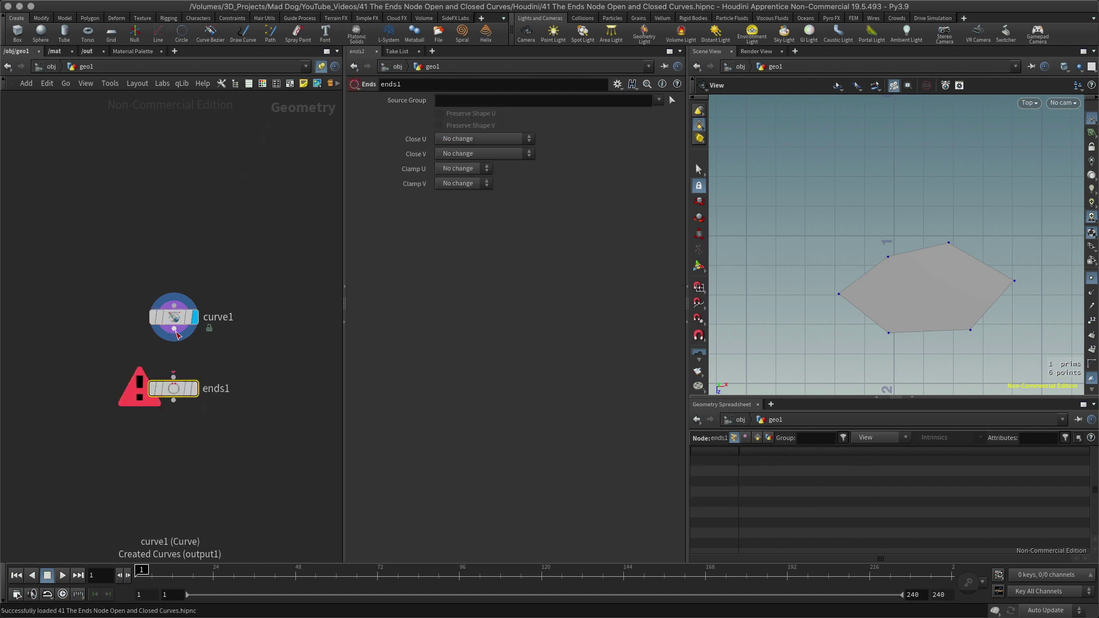
drag(175, 329, 174, 379)
click(198, 381)
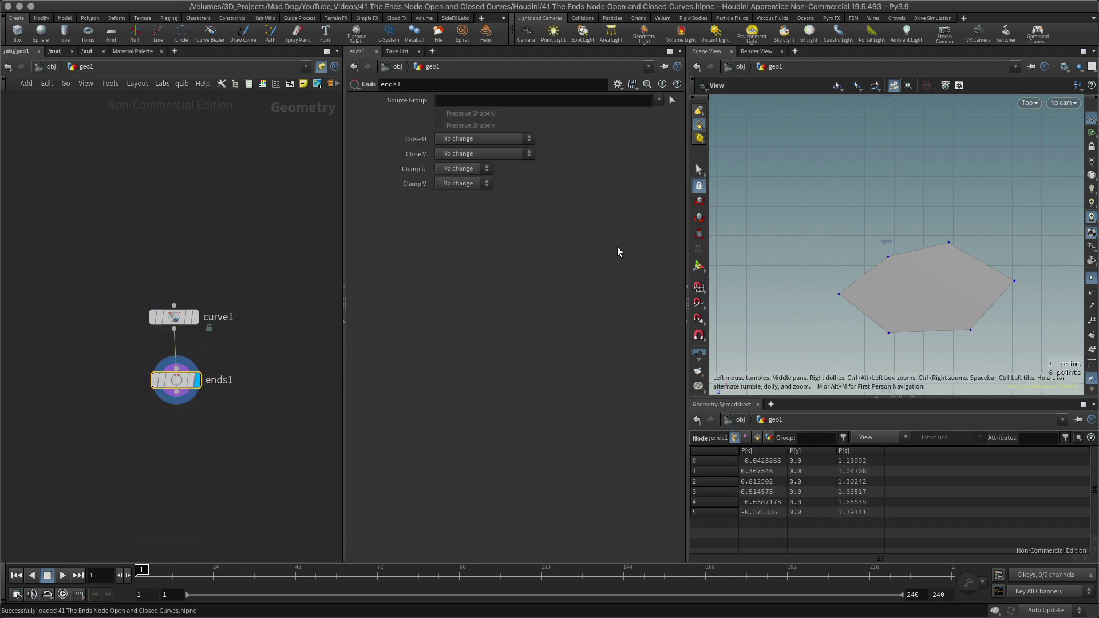
click(413, 138)
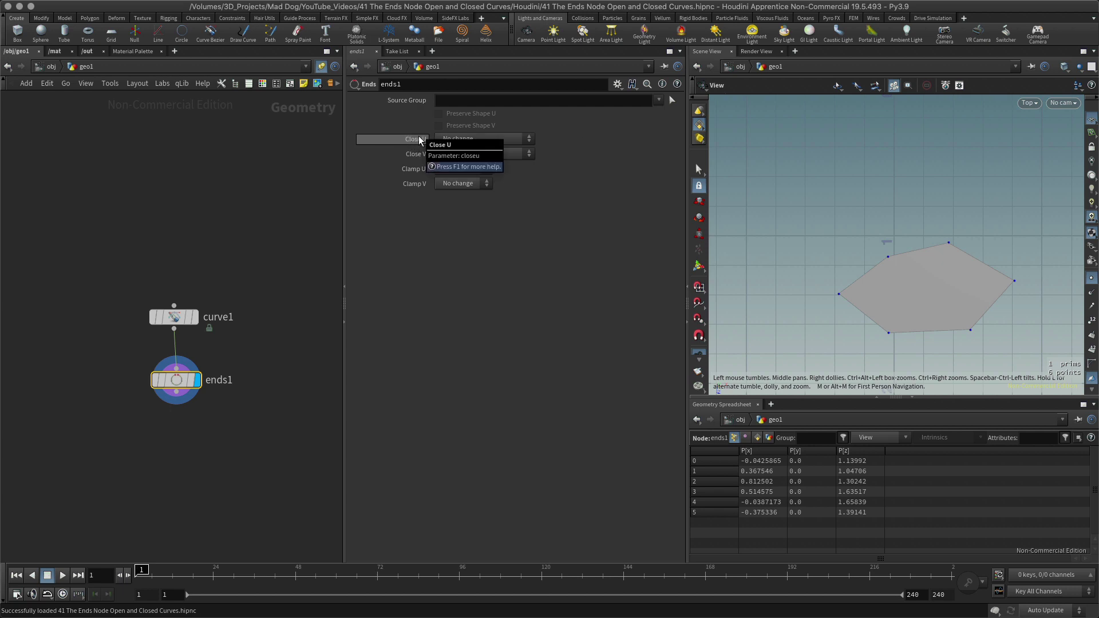
click(430, 139)
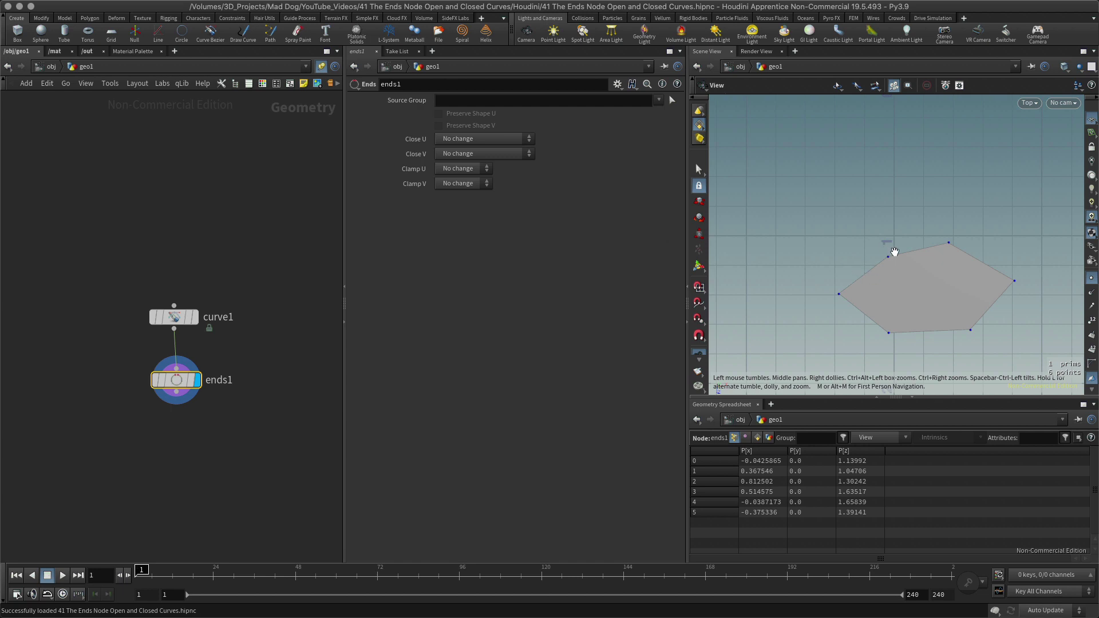
Step: Set ends1's Close U to Open and place a second Ends node, ends2, below it
click(482, 138)
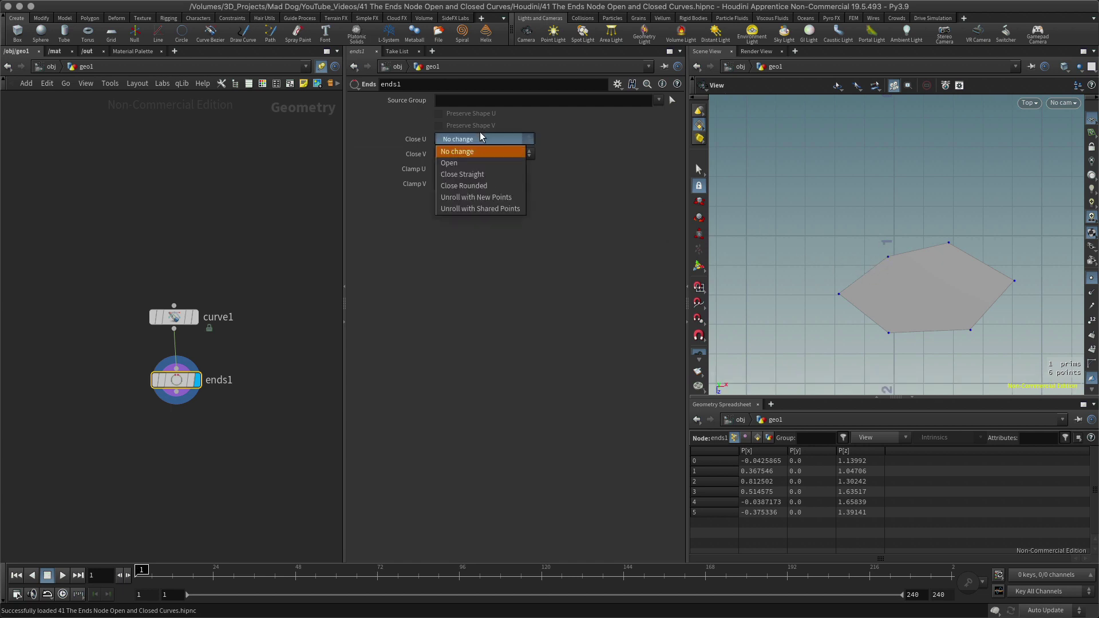
click(471, 163)
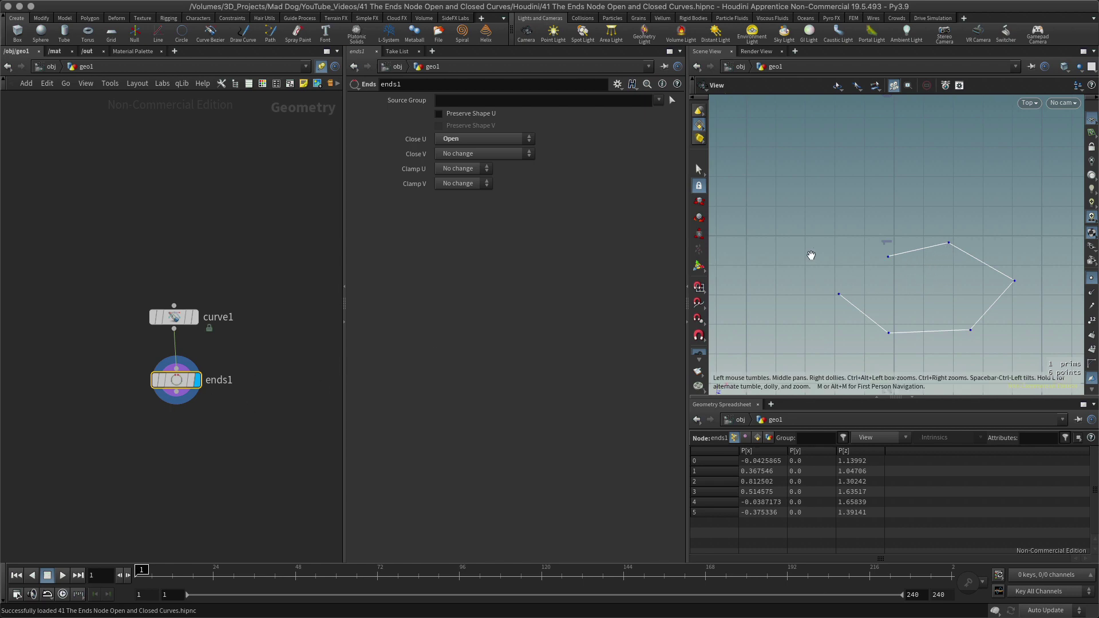
key(Tab)
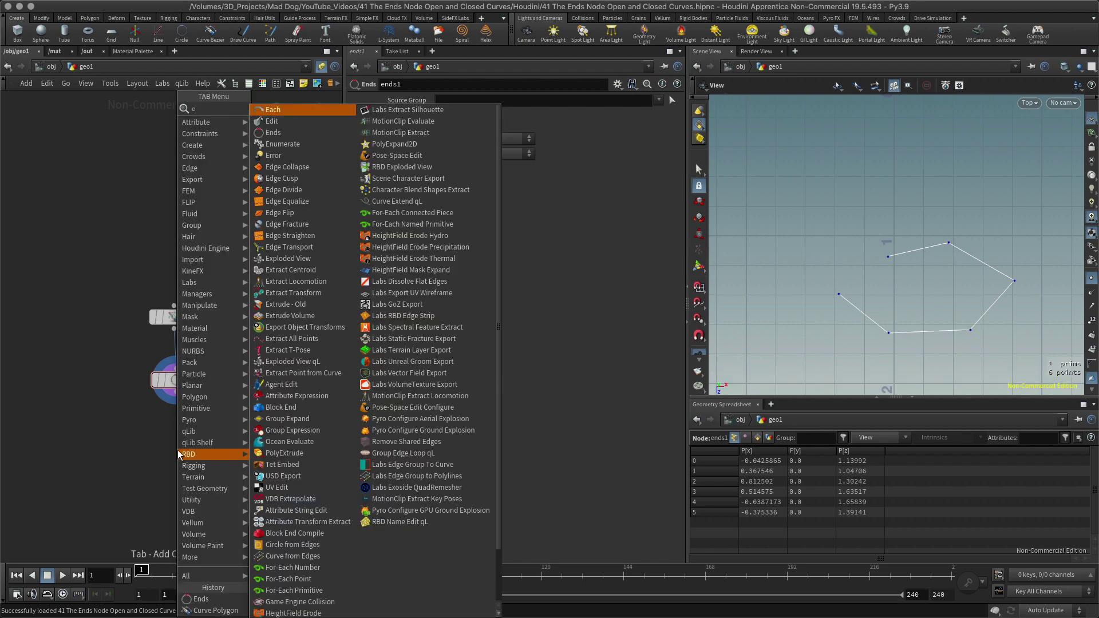
text(en)
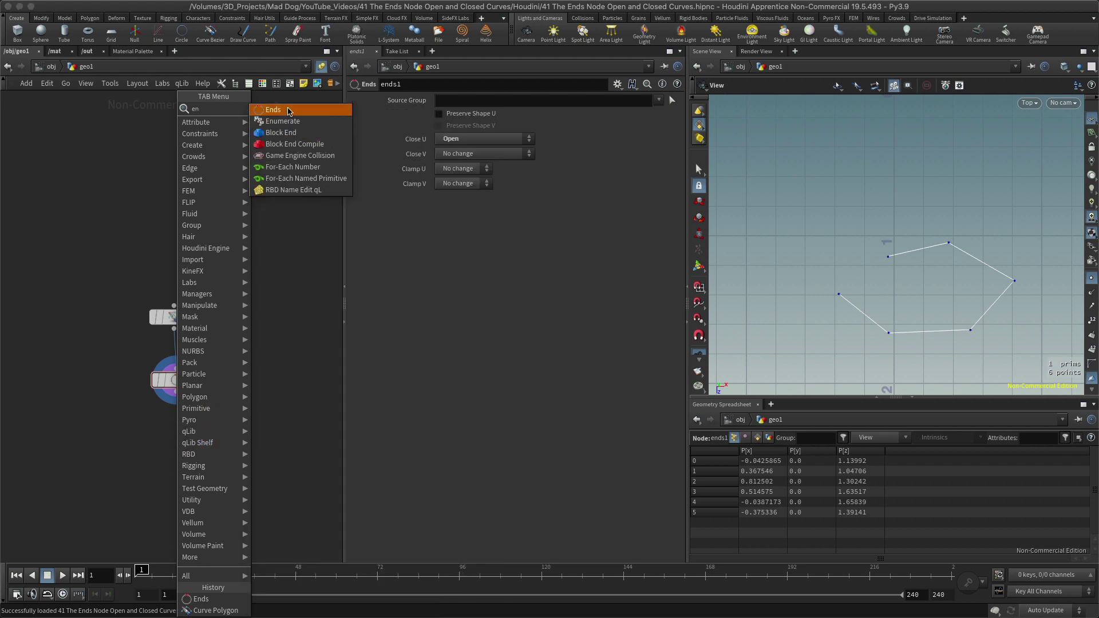
key(Return)
click(176, 430)
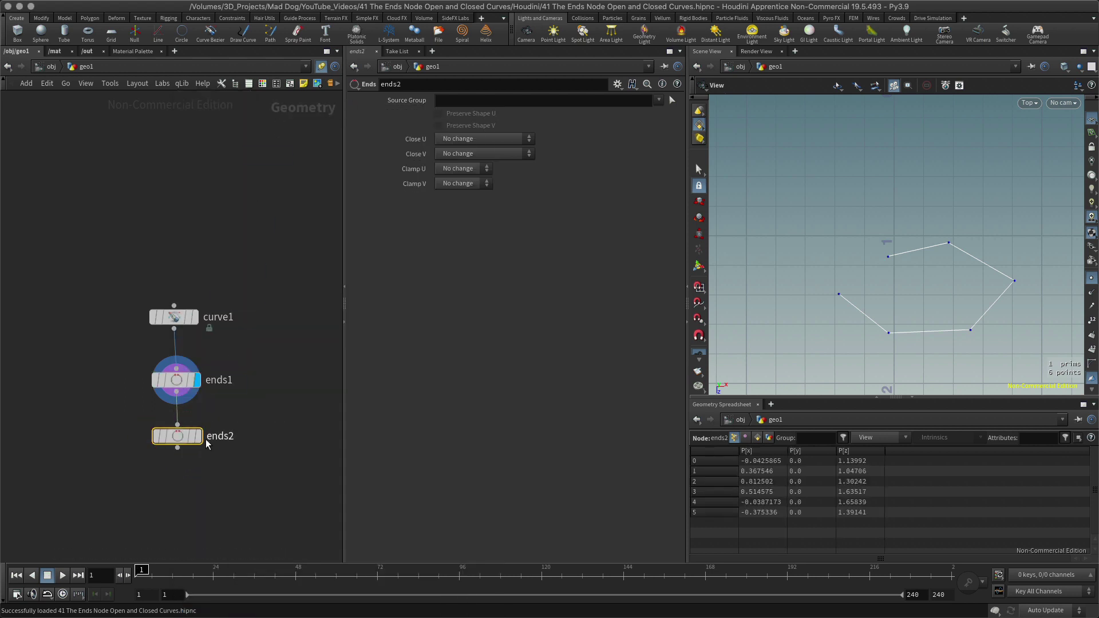
Step: Set ends2's Close U to Close Straight, briefly trying Close Rounded before switching back
click(493, 138)
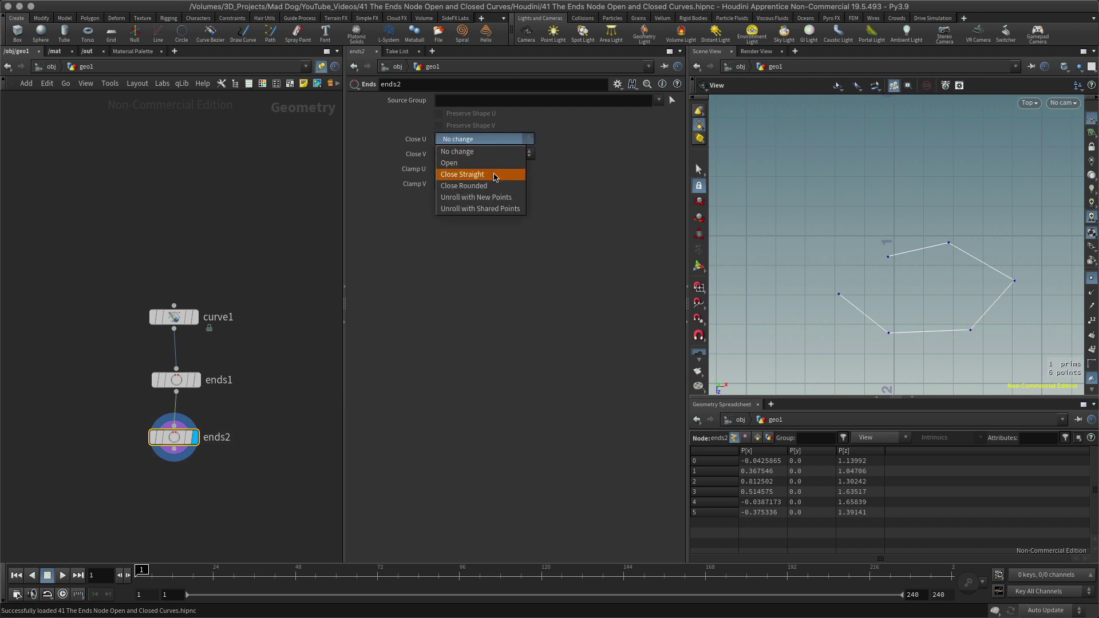
click(495, 175)
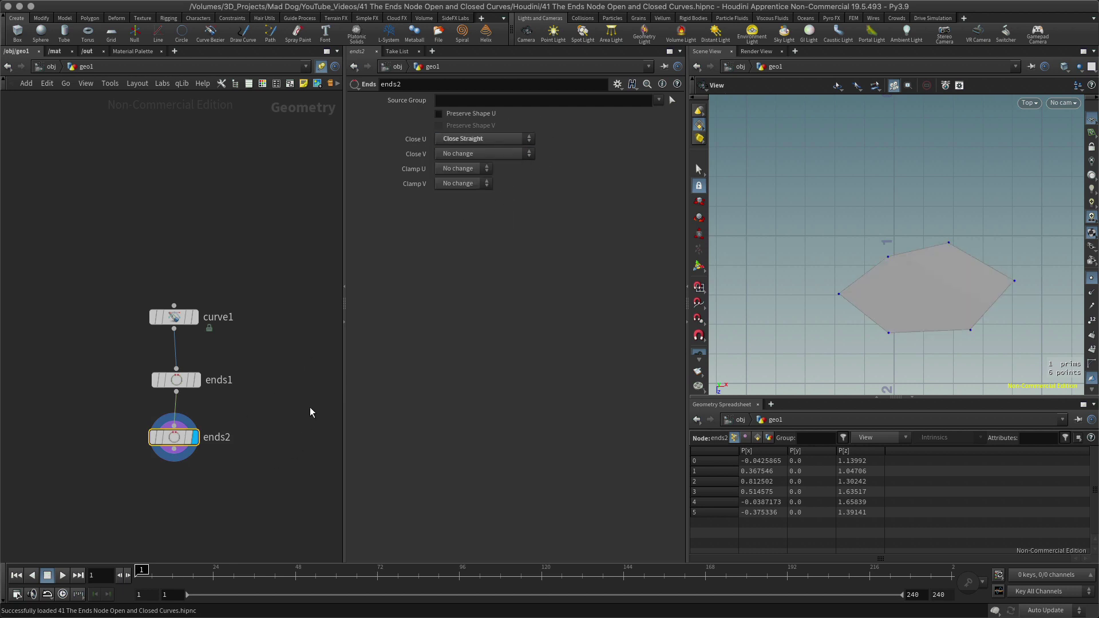
click(497, 139)
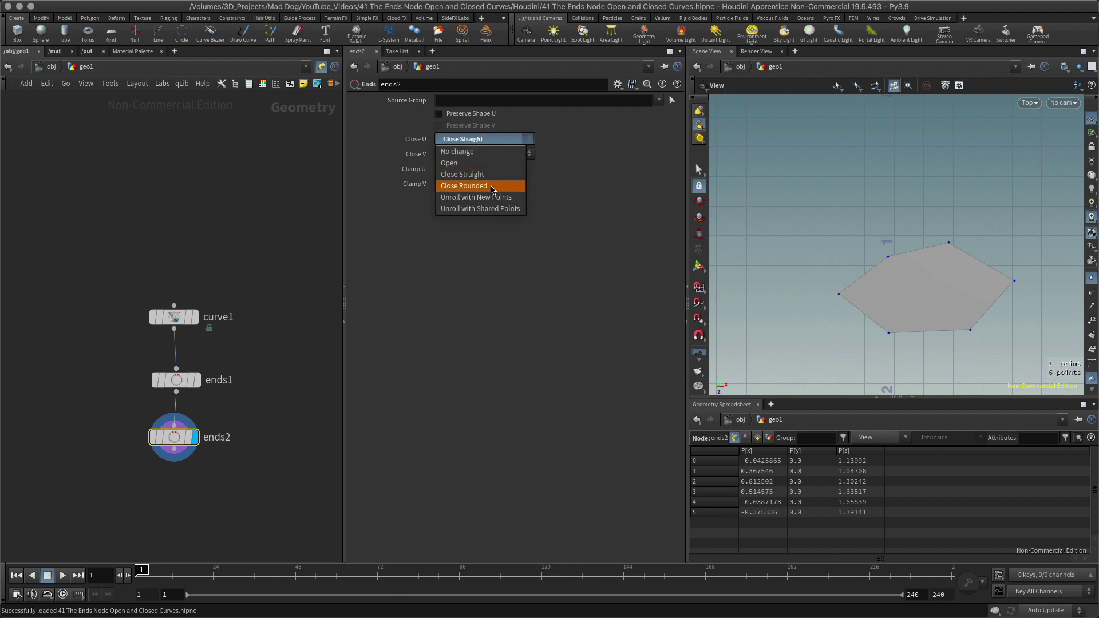
click(495, 185)
click(486, 138)
click(480, 175)
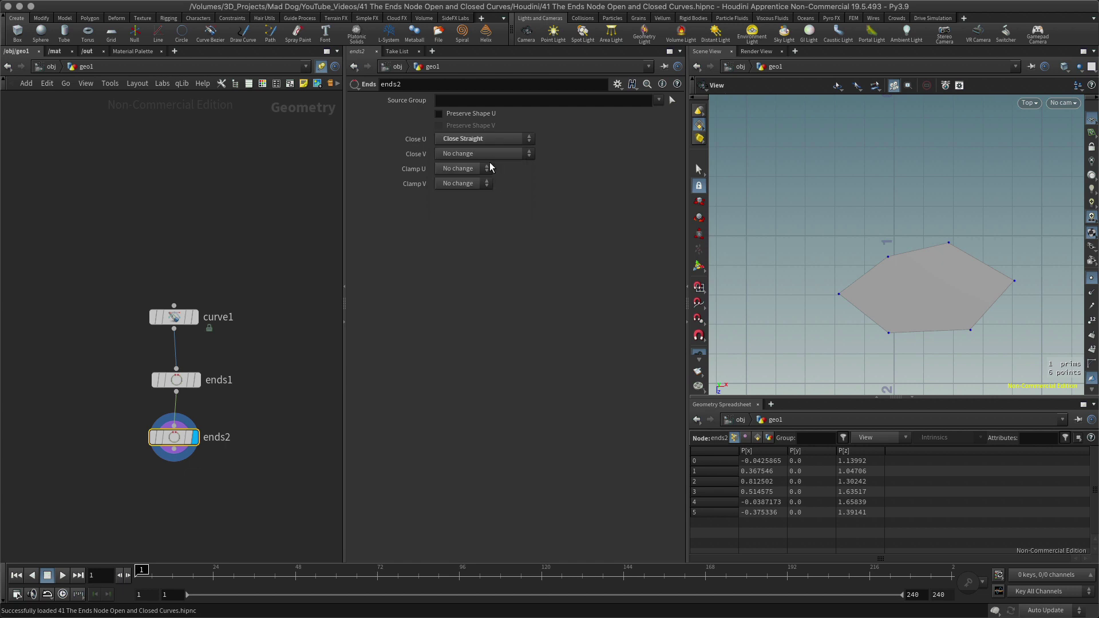